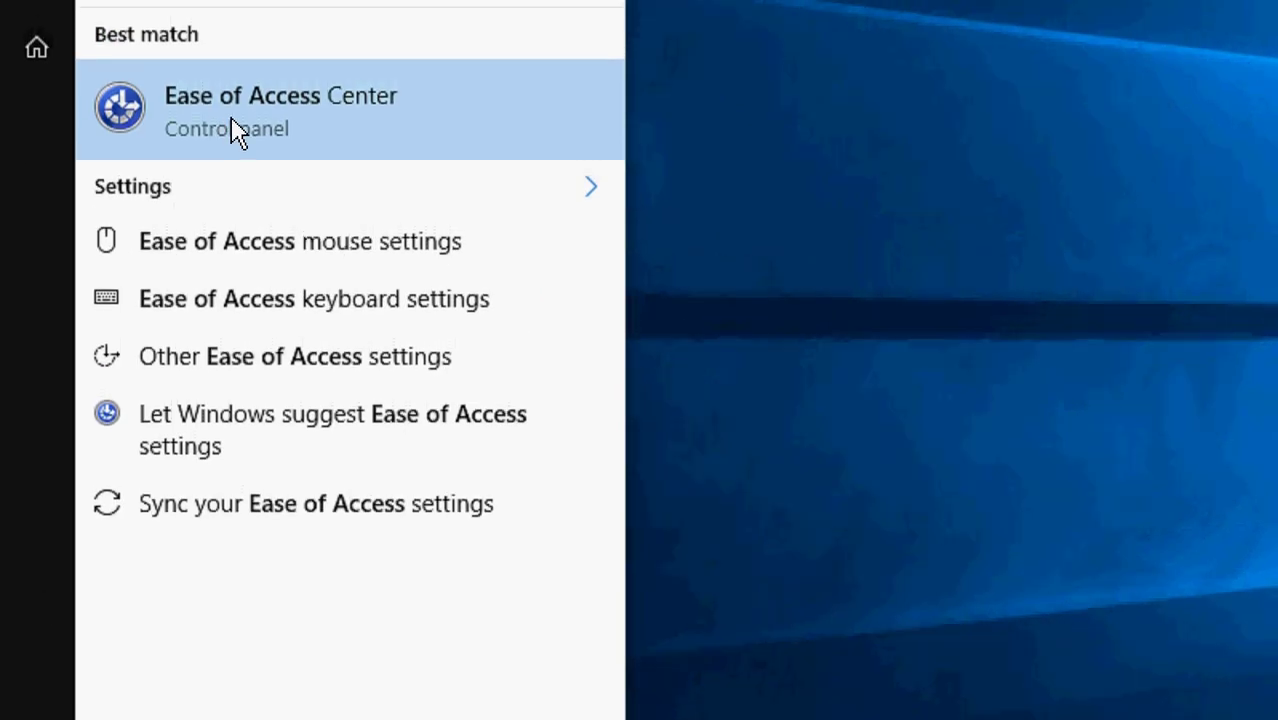
# - Open the Mouse Keys setup in the Ease of Access Center and turn on Mouse Keys along with its keyboard shortcut
pyautogui.click(230, 160)
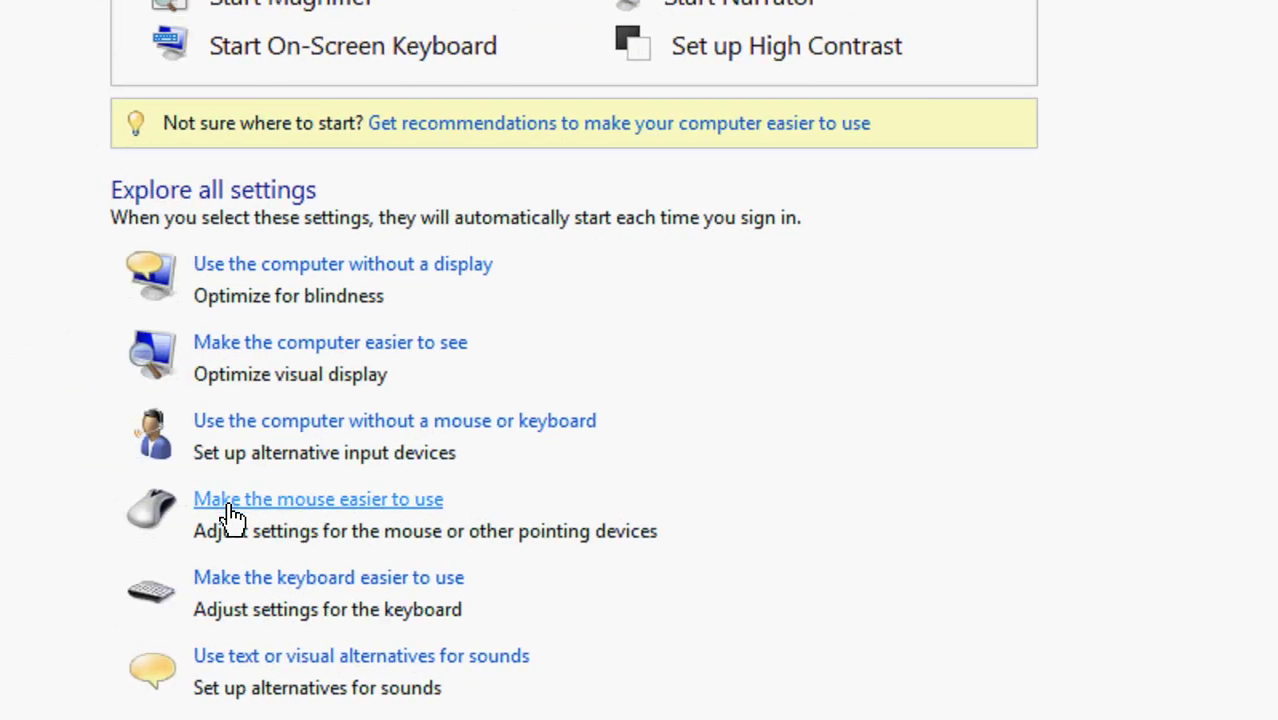
pyautogui.click(286, 506)
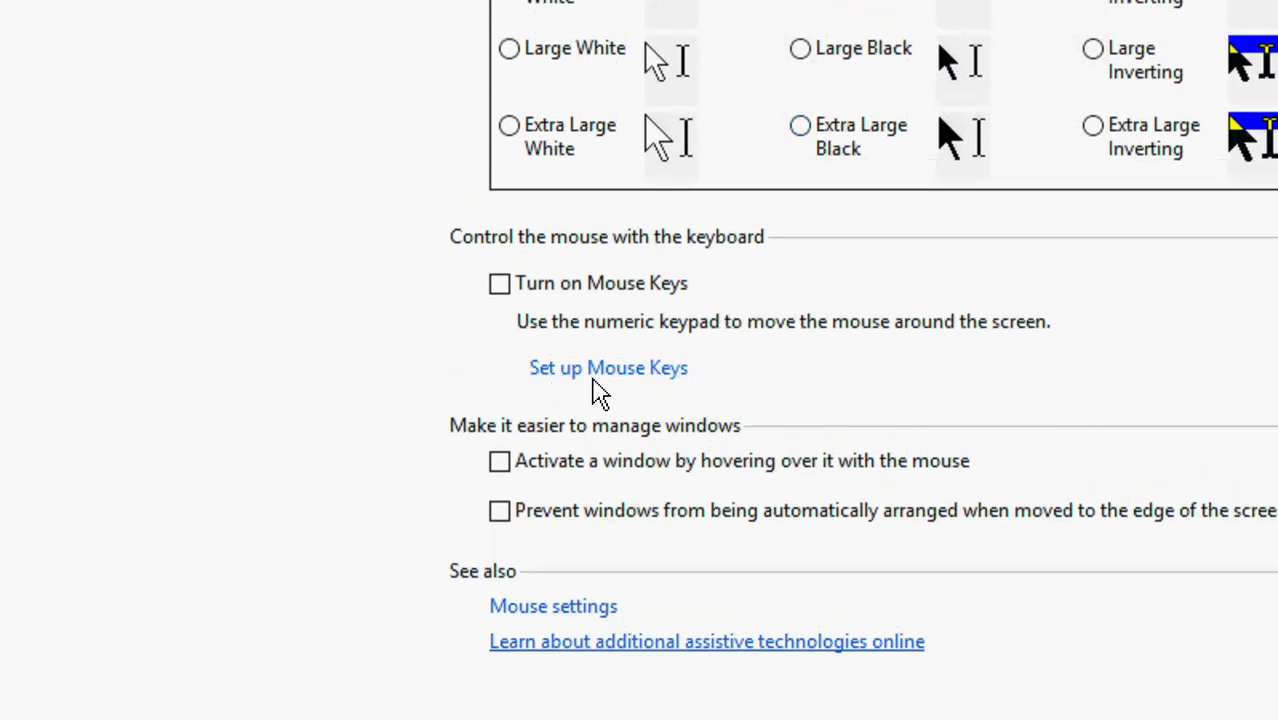
pyautogui.click(600, 390)
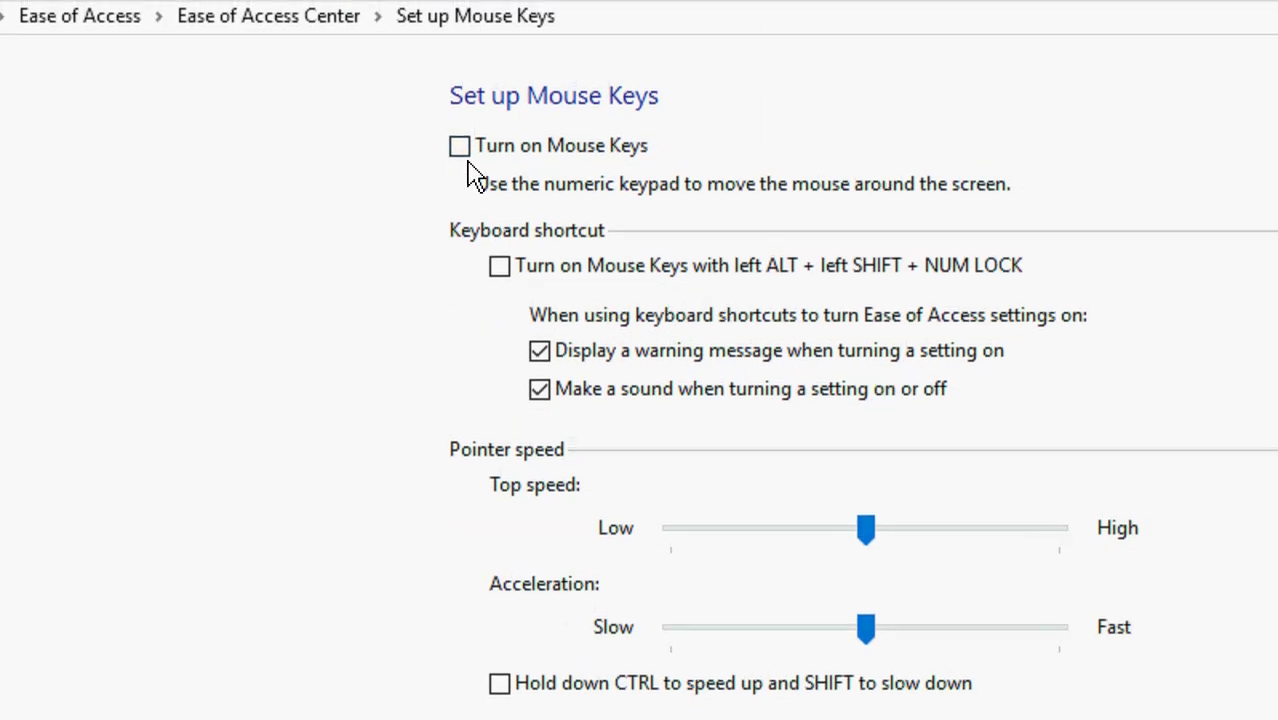
pyautogui.click(460, 147)
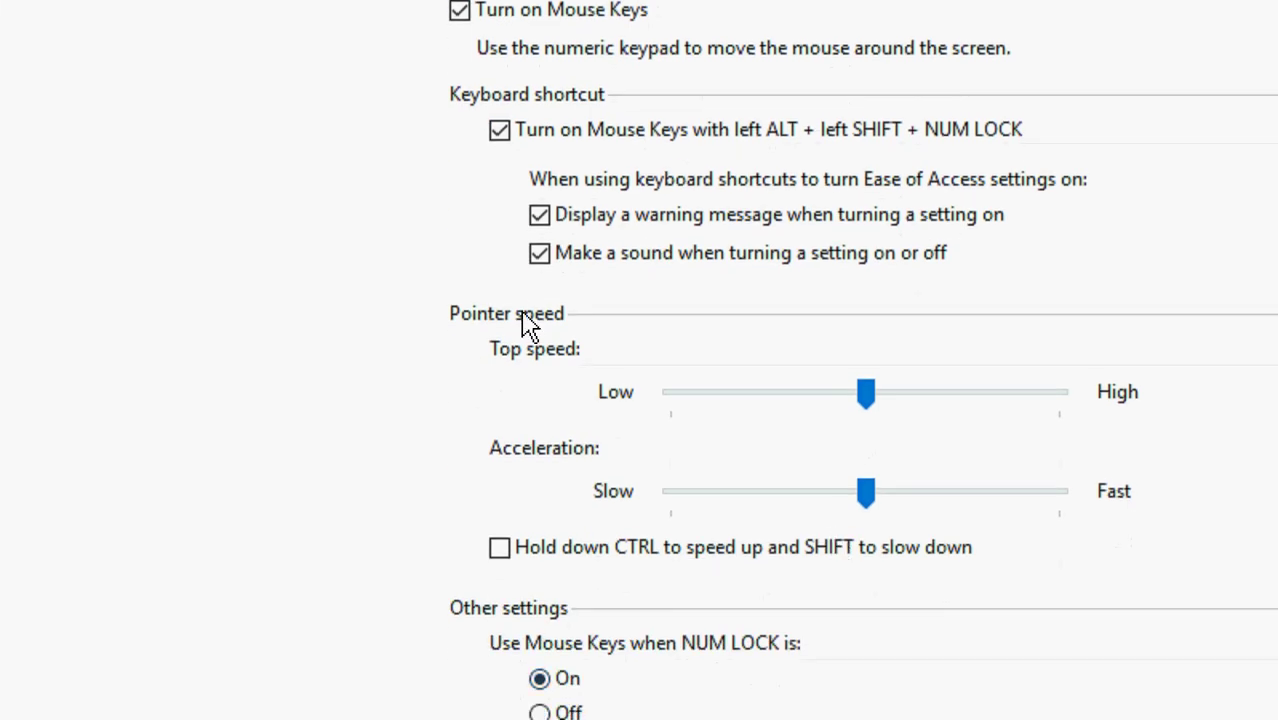
# - Set the Mouse Keys top speed to High, raise acceleration close to Fast, and enable speeding up with CTRL and slowing down with SHIFT
pyautogui.click(872, 403)
pyautogui.moveTo(872, 403); pyautogui.dragTo(995, 445)
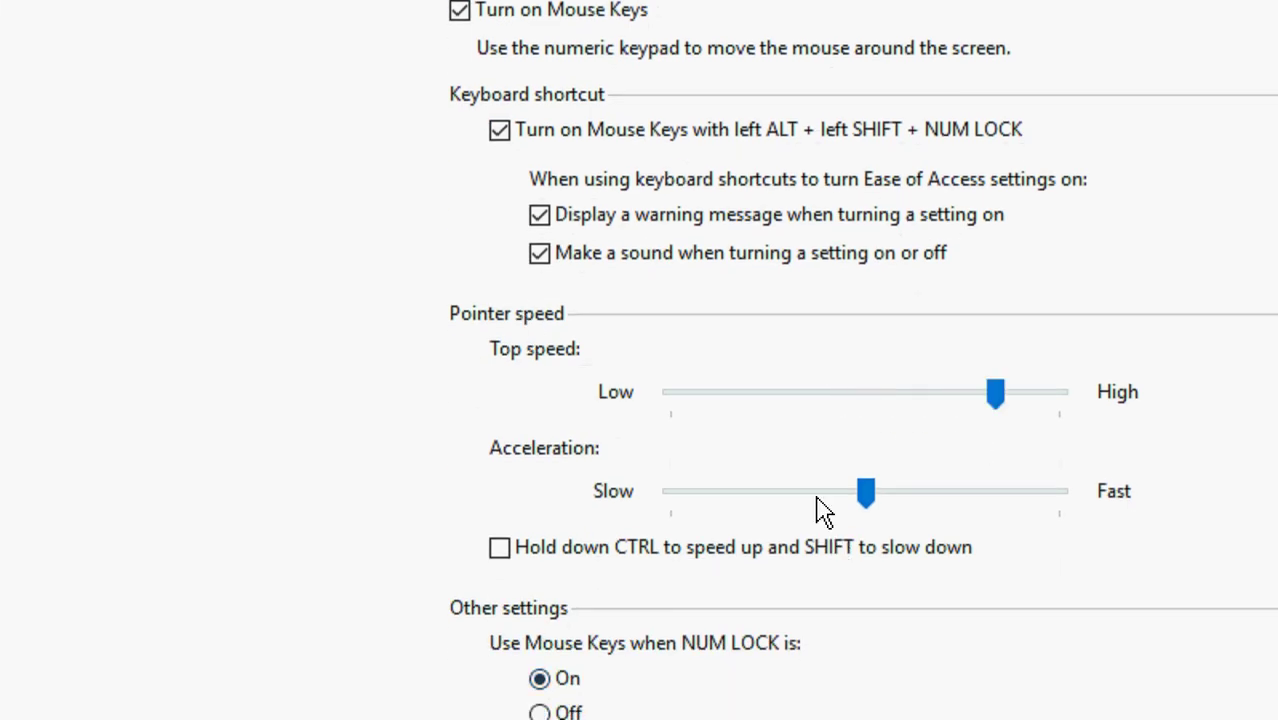
pyautogui.moveTo(863, 489); pyautogui.dragTo(1006, 492)
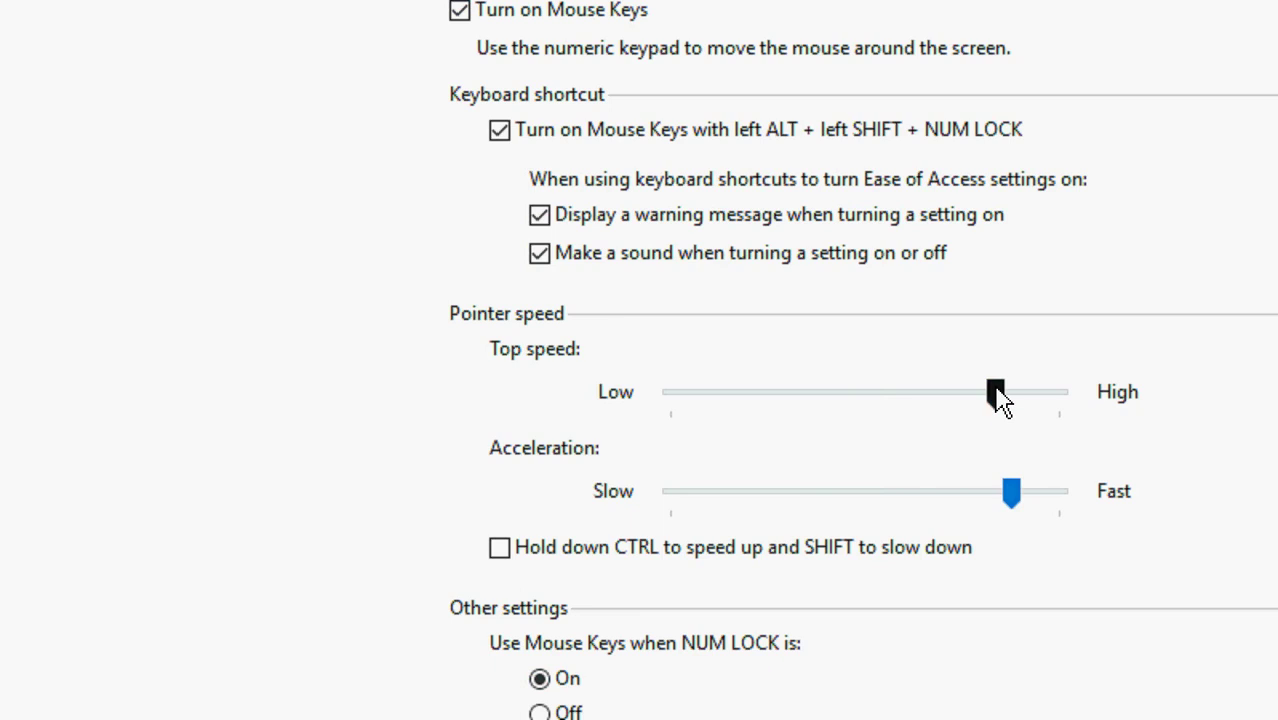
pyautogui.moveTo(996, 397); pyautogui.dragTo(1060, 428)
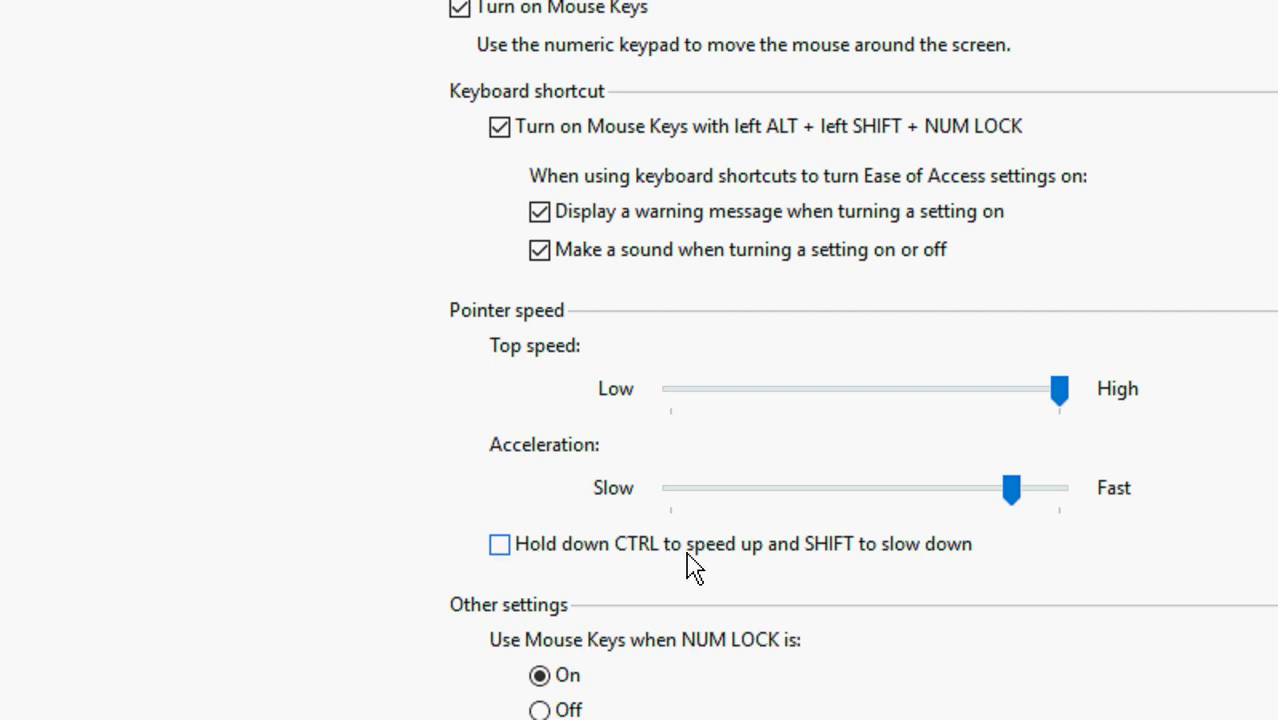
pyautogui.click(500, 545)
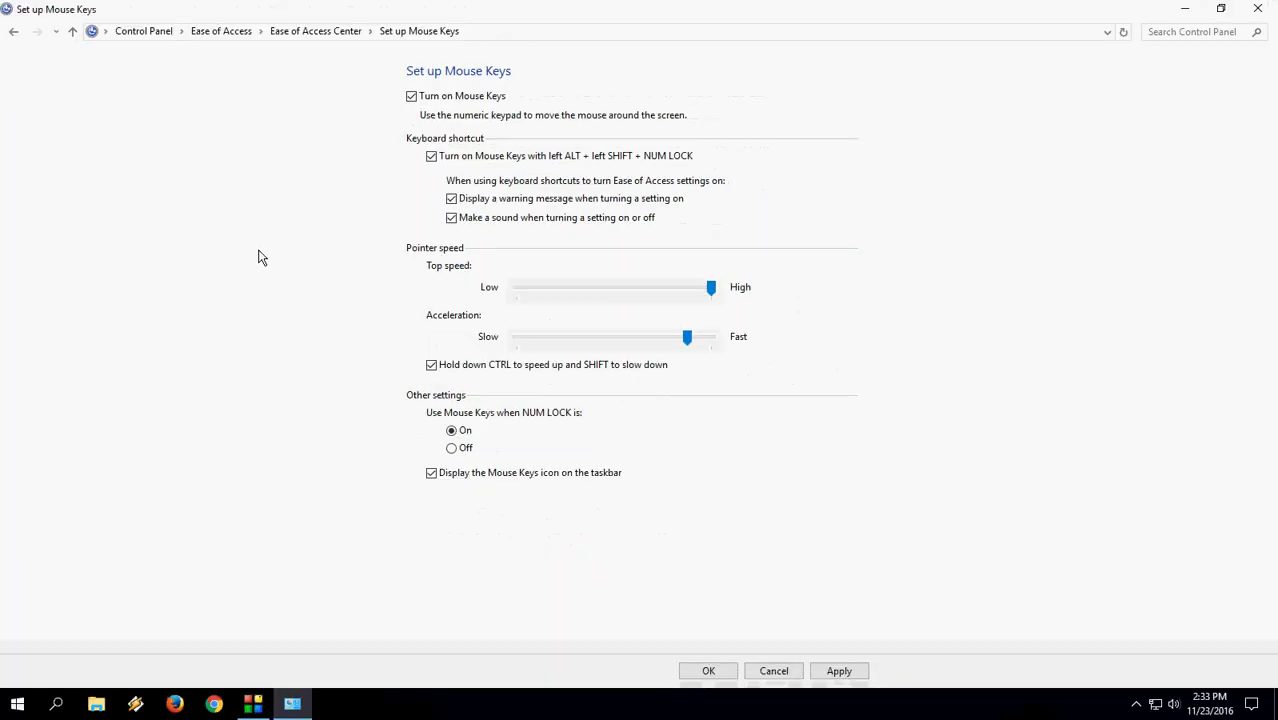
# - Apply the Mouse Keys settings, confirm the mouse settings page, and close the Ease of Access Center
pyautogui.click(838, 671)
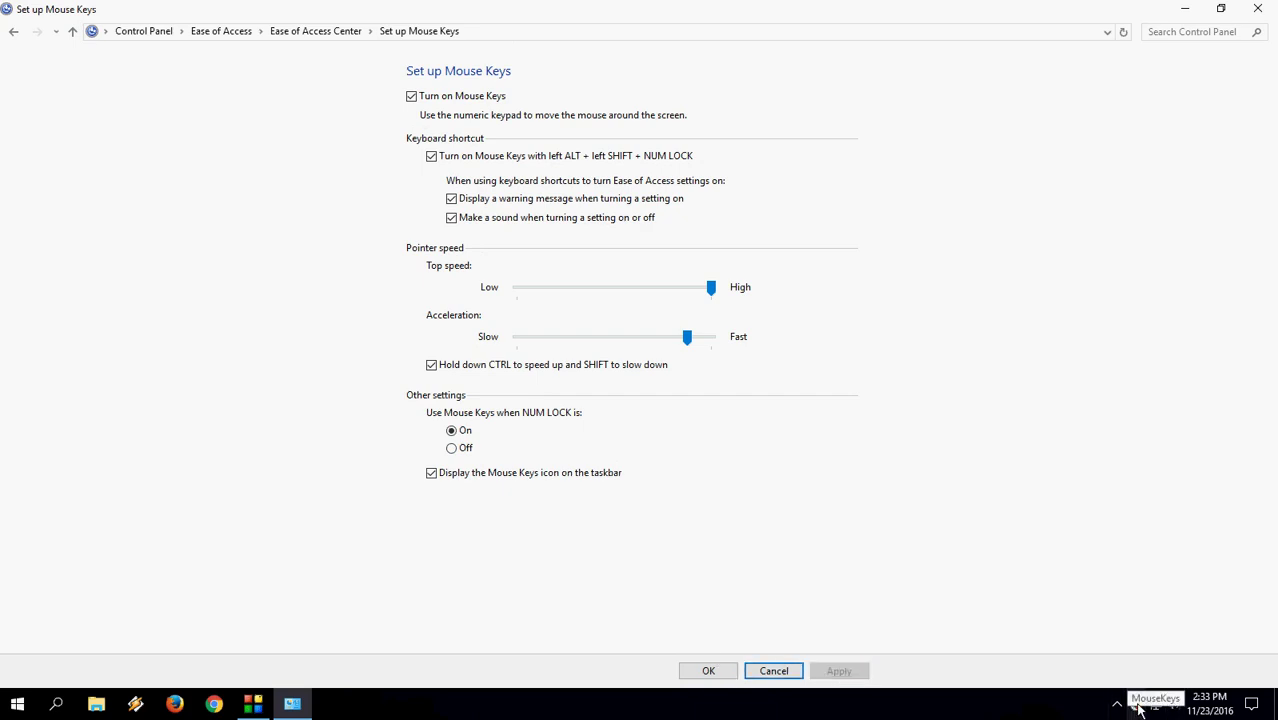
pyautogui.click(711, 672)
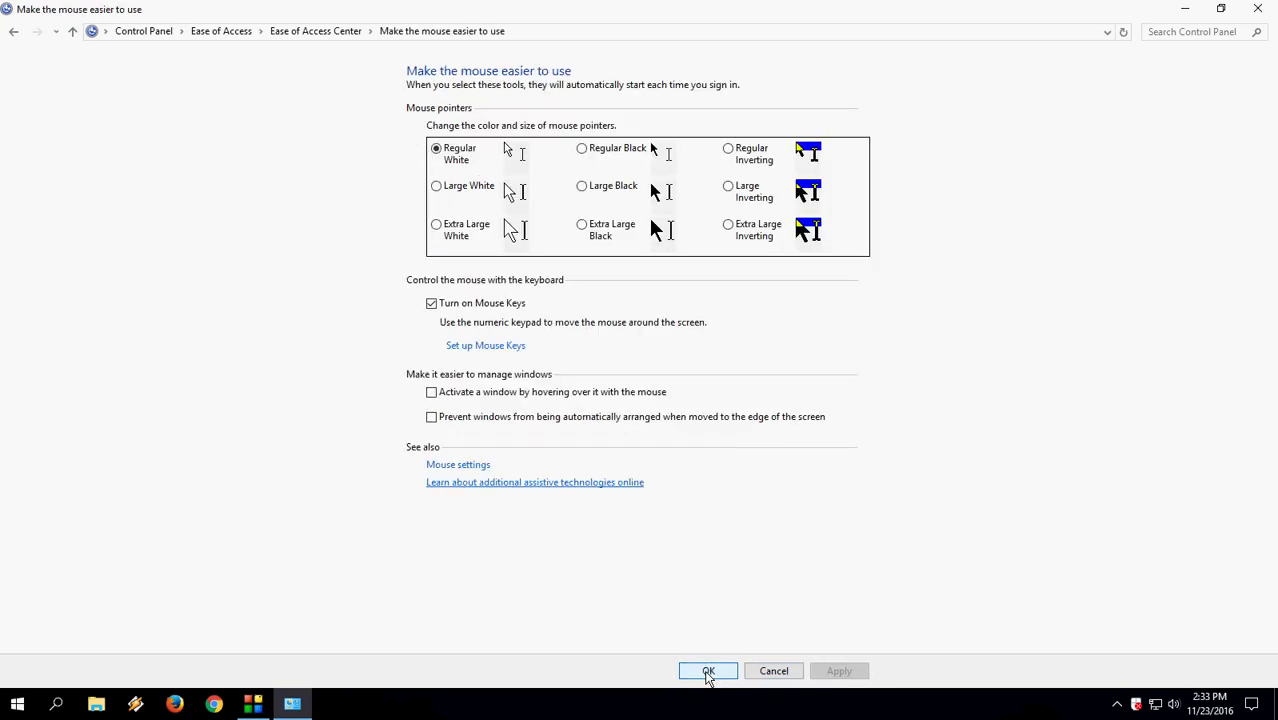
pyautogui.click(708, 671)
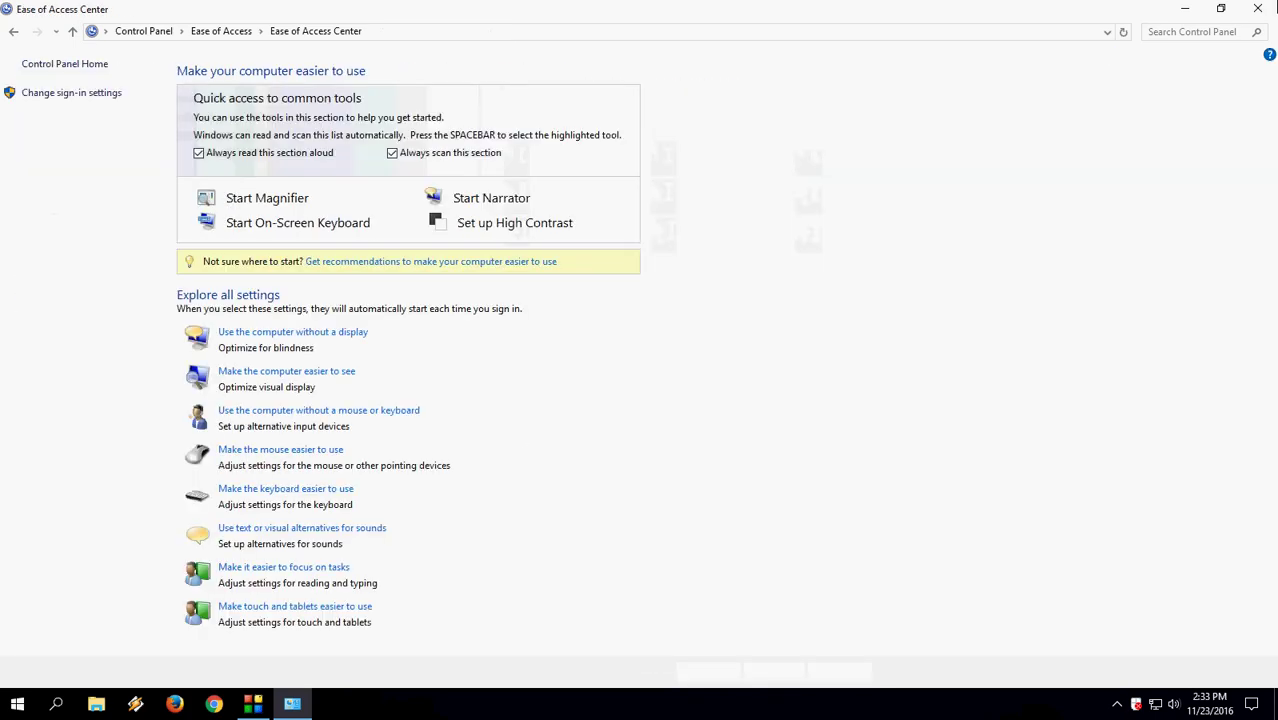
pyautogui.click(1257, 8)
# - Open This PC from the desktop and close its window
pyautogui.rightClick(477, 180)
pyautogui.click(530, 228)
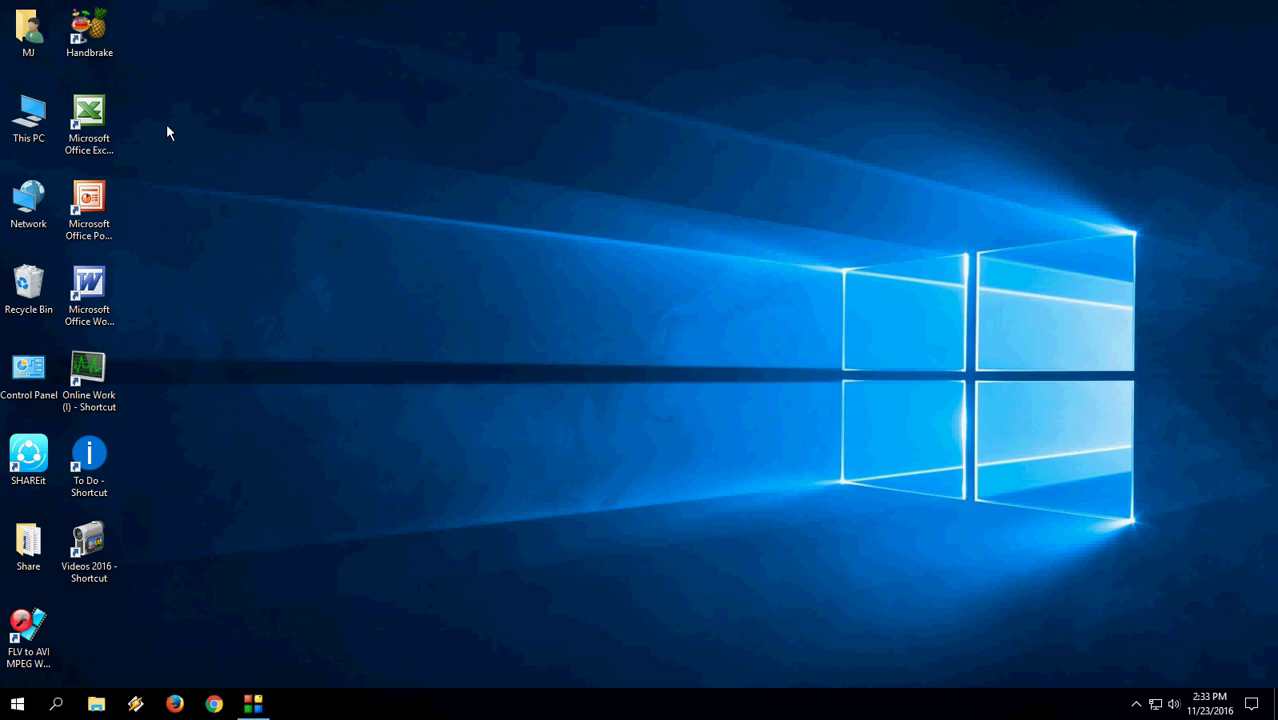
pyautogui.doubleClick(31, 121)
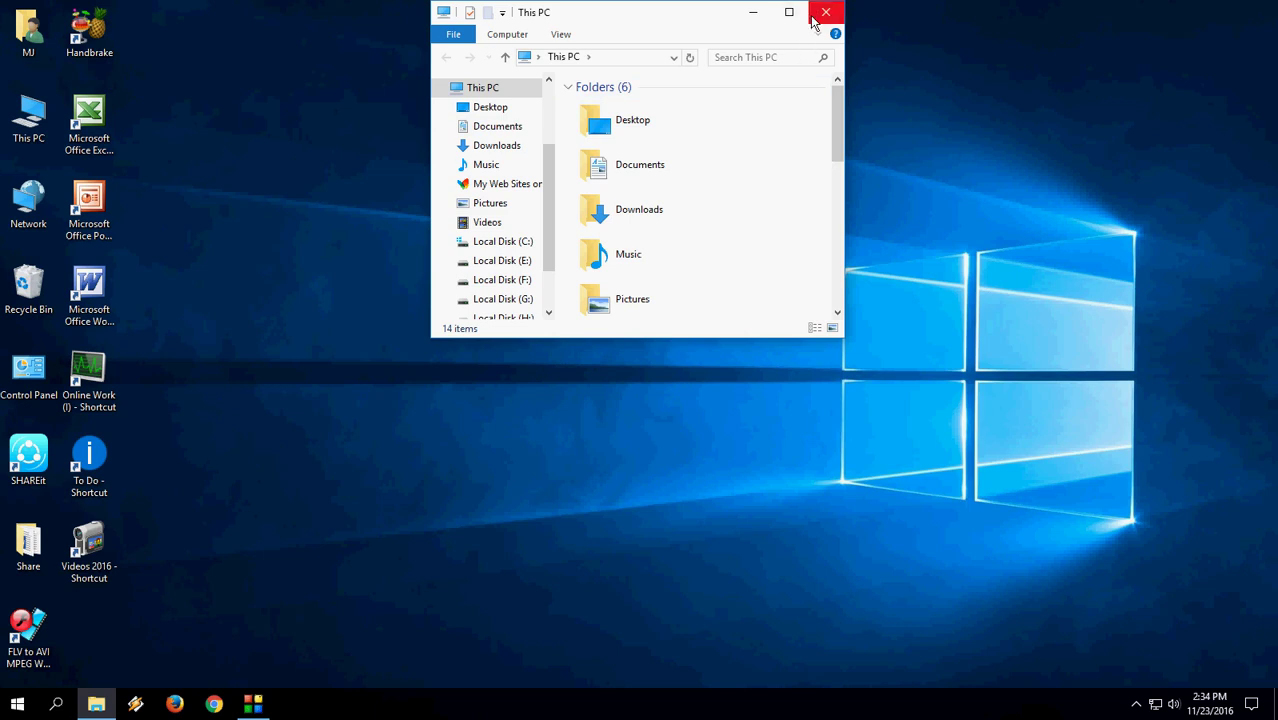
pyautogui.click(813, 22)
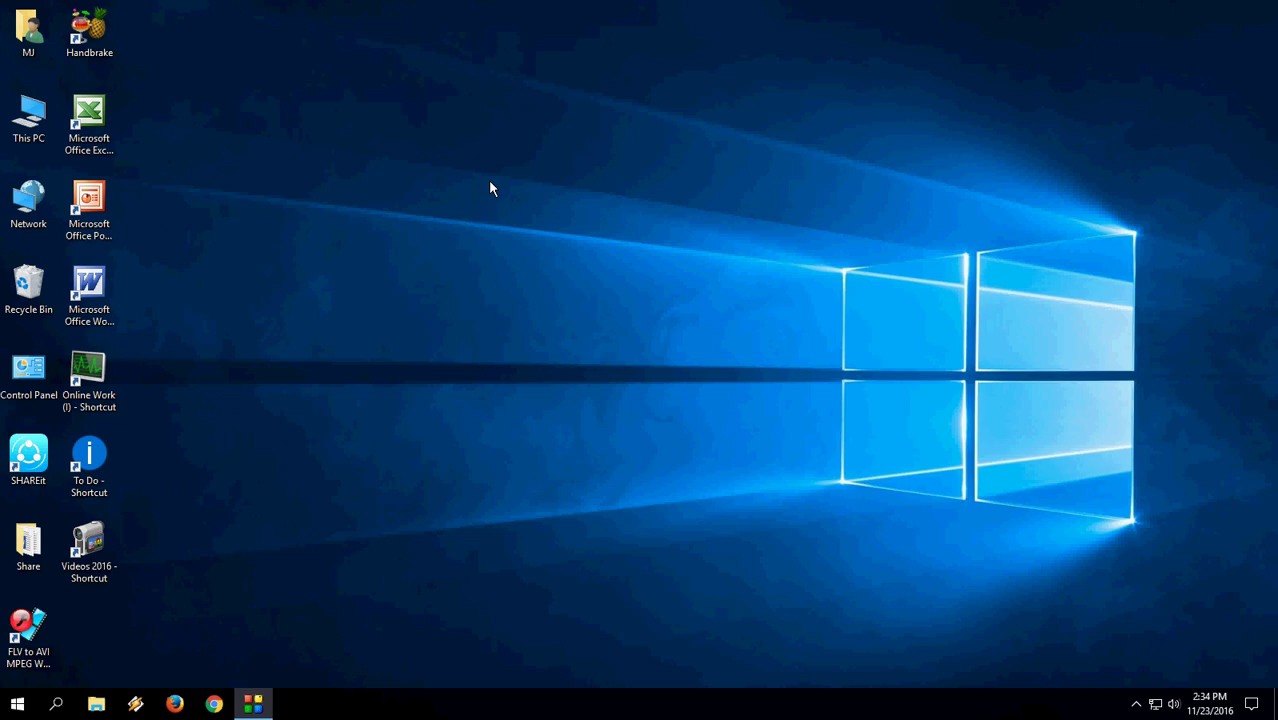
# - Search for osk and launch the On-Screen Keyboard
pyautogui.press('super')
pyautogui.write('osk.')
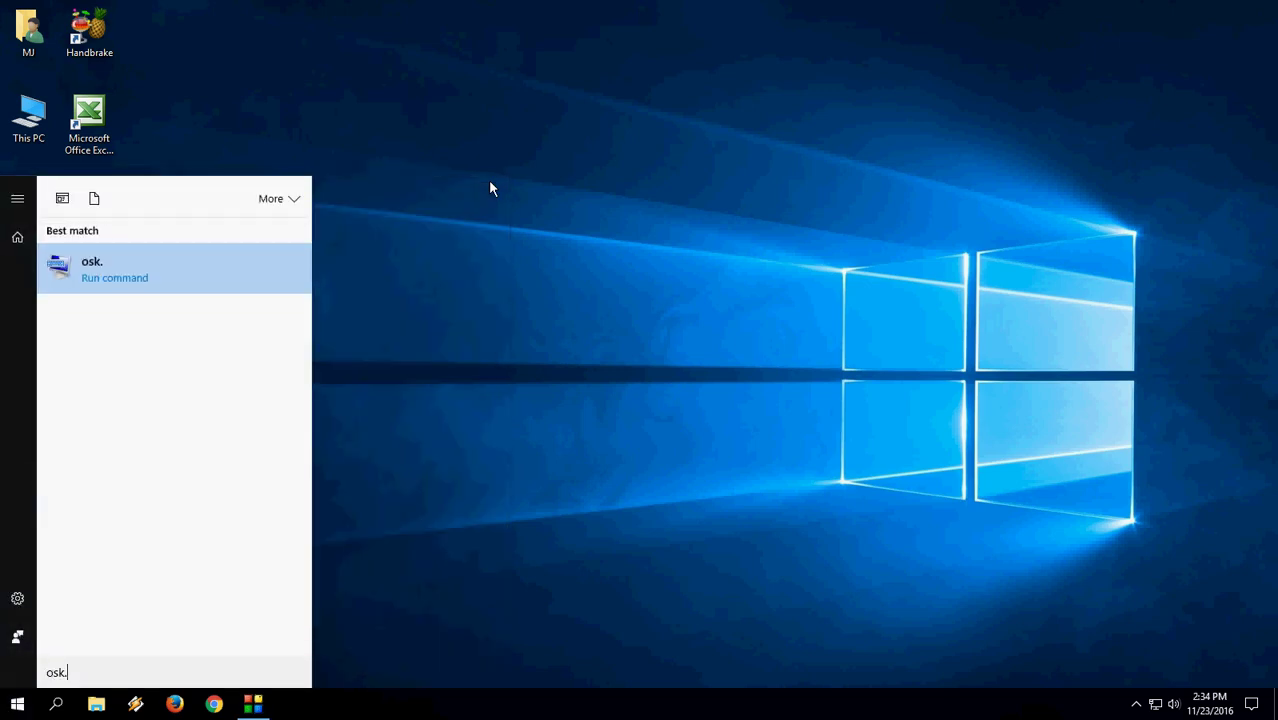
pyautogui.press('BackSpace')
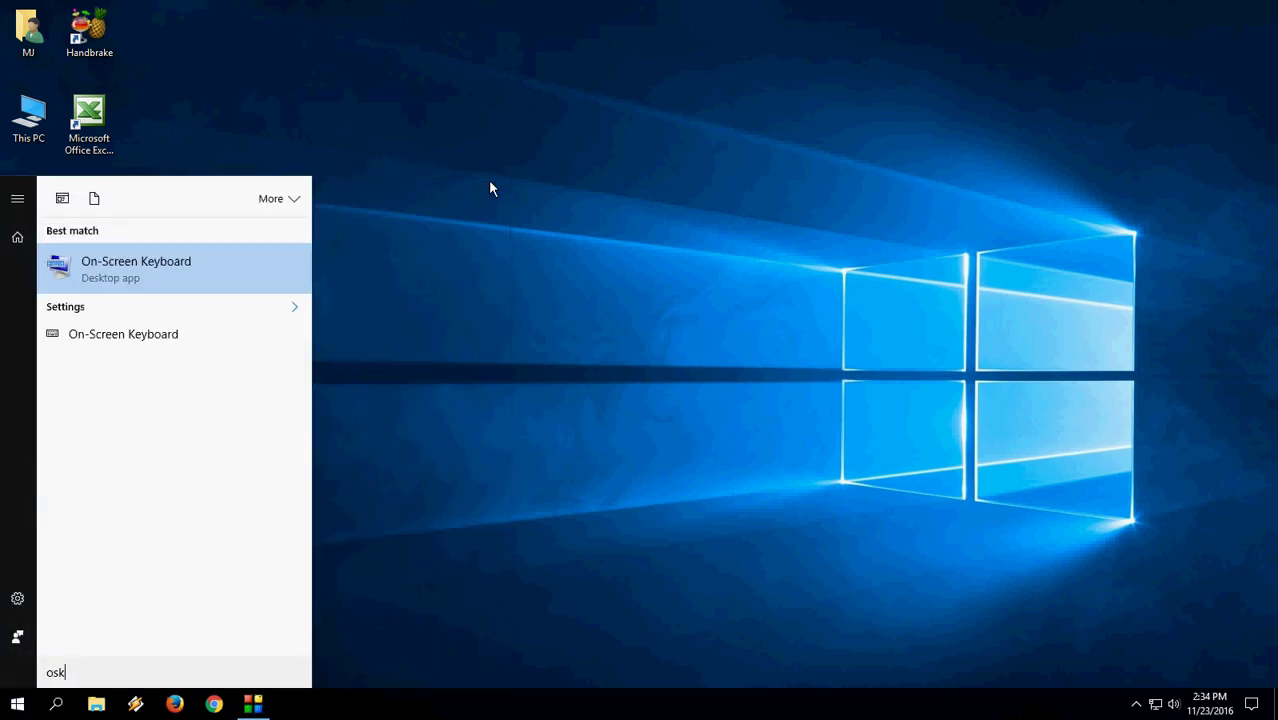
pyautogui.press('Return')
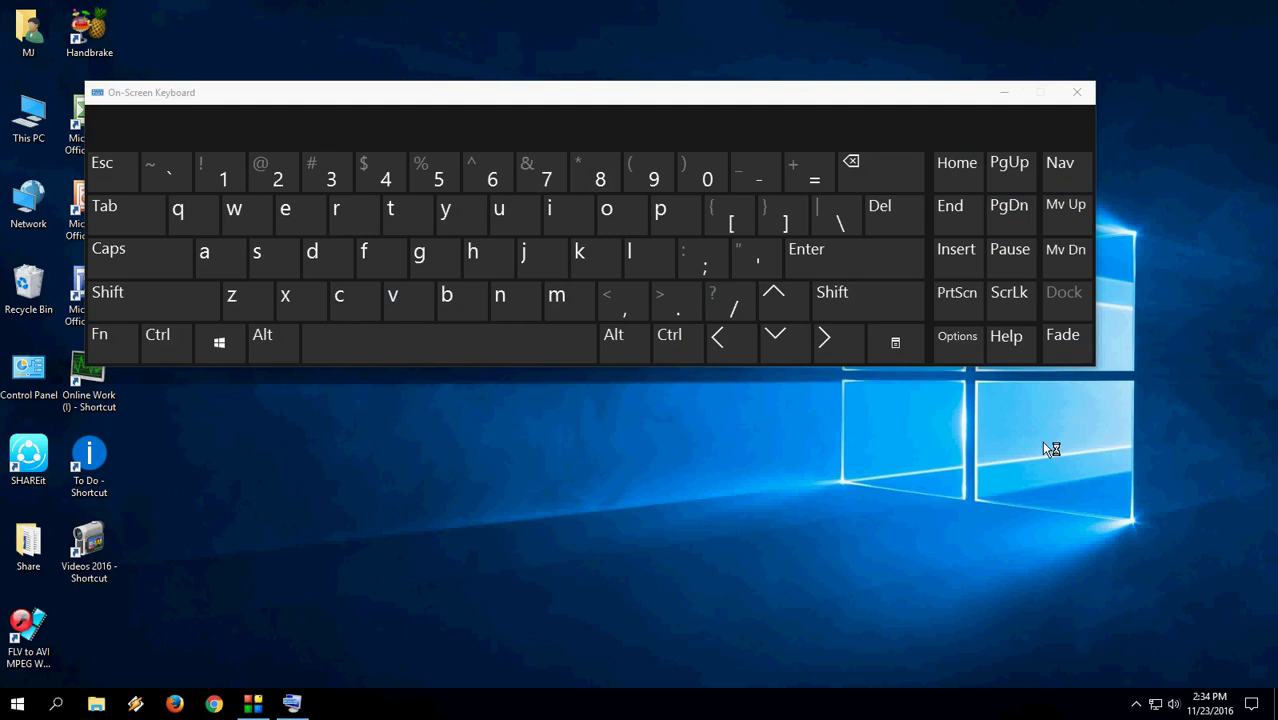
# - Turn on the numeric key pad in the On-Screen Keyboard options
pyautogui.click(958, 355)
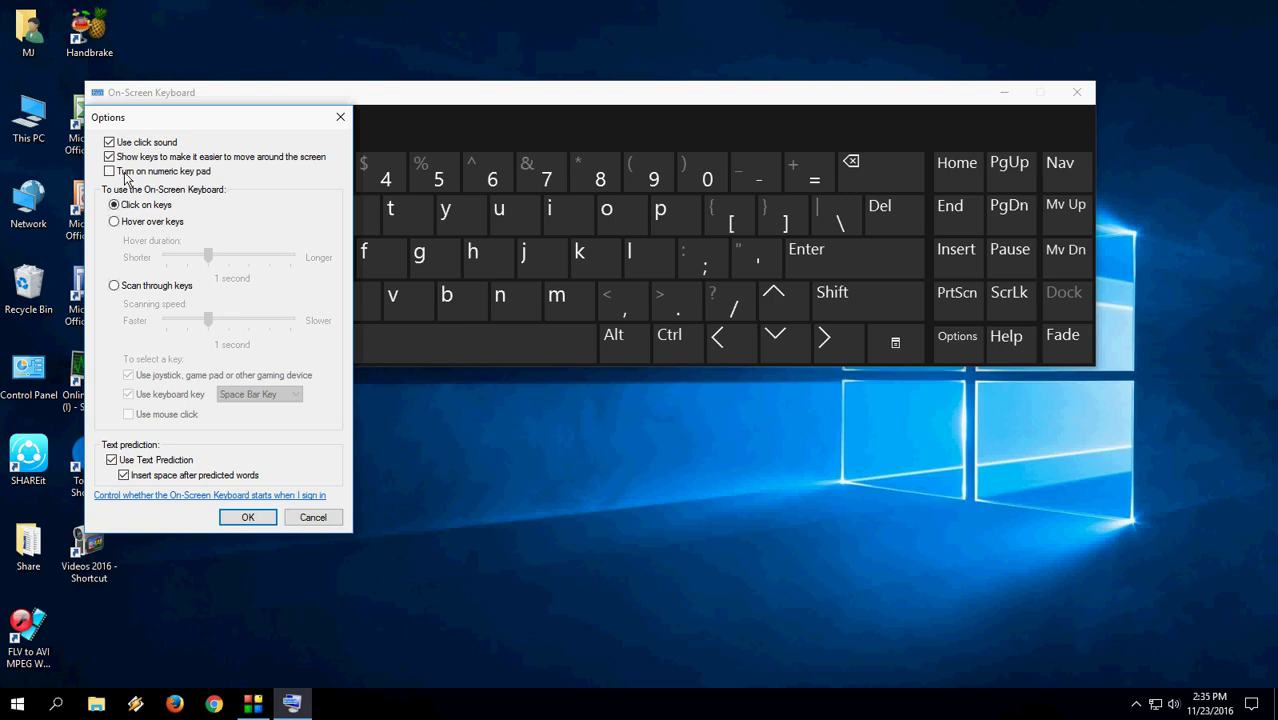
pyautogui.click(126, 173)
pyautogui.click(250, 517)
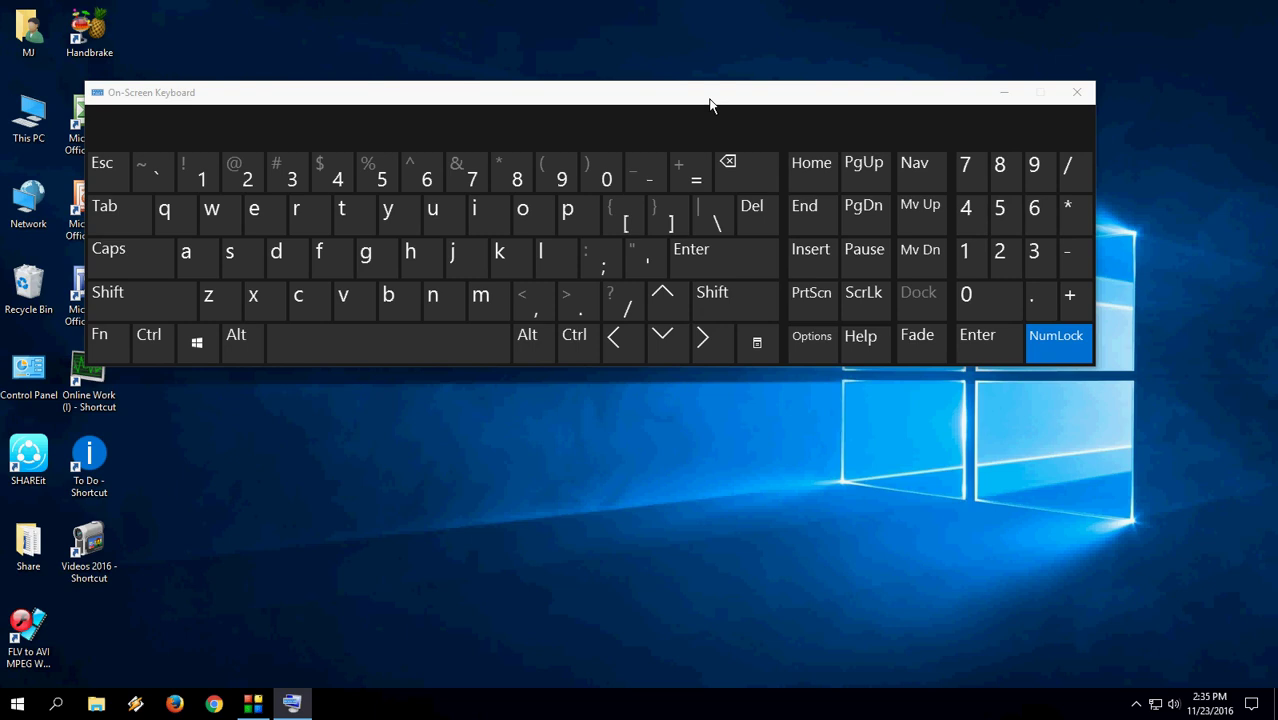
# - Move the On-Screen Keyboard slightly down across the desktop and close it
pyautogui.moveTo(716, 103); pyautogui.dragTo(801, 168)
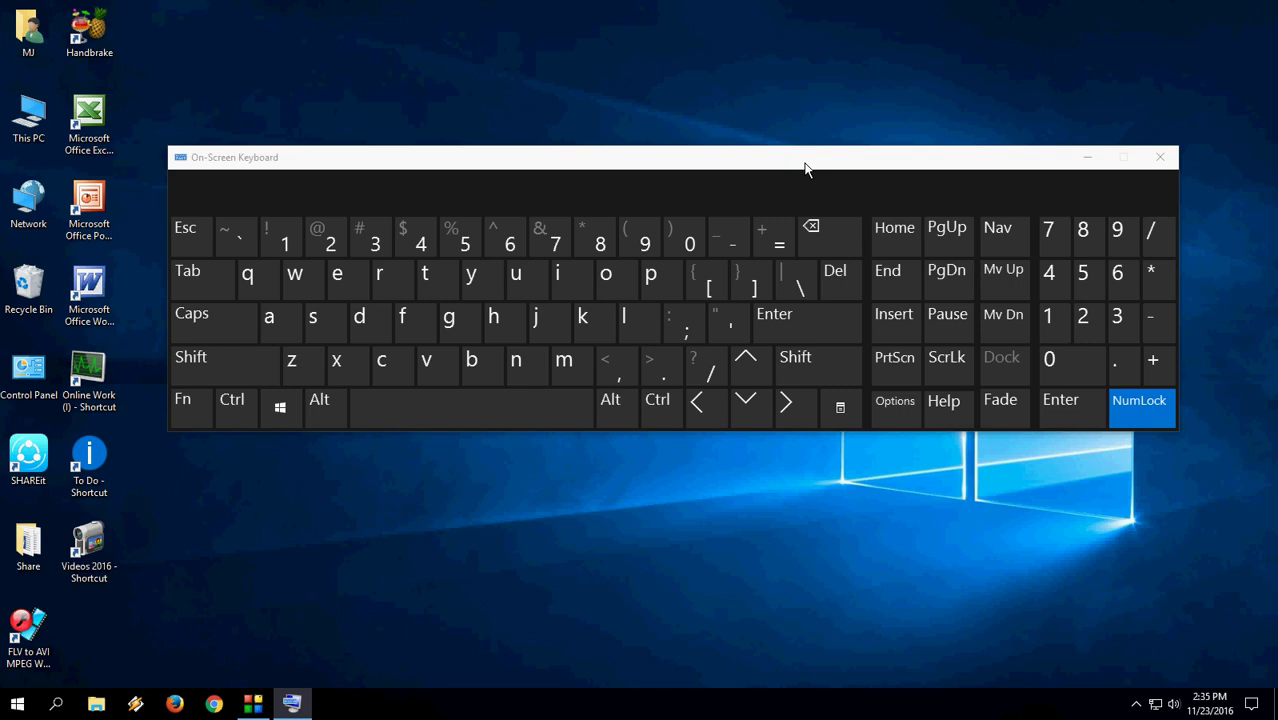
pyautogui.click(1159, 157)
pyautogui.rightClick(446, 243)
pyautogui.click(482, 283)
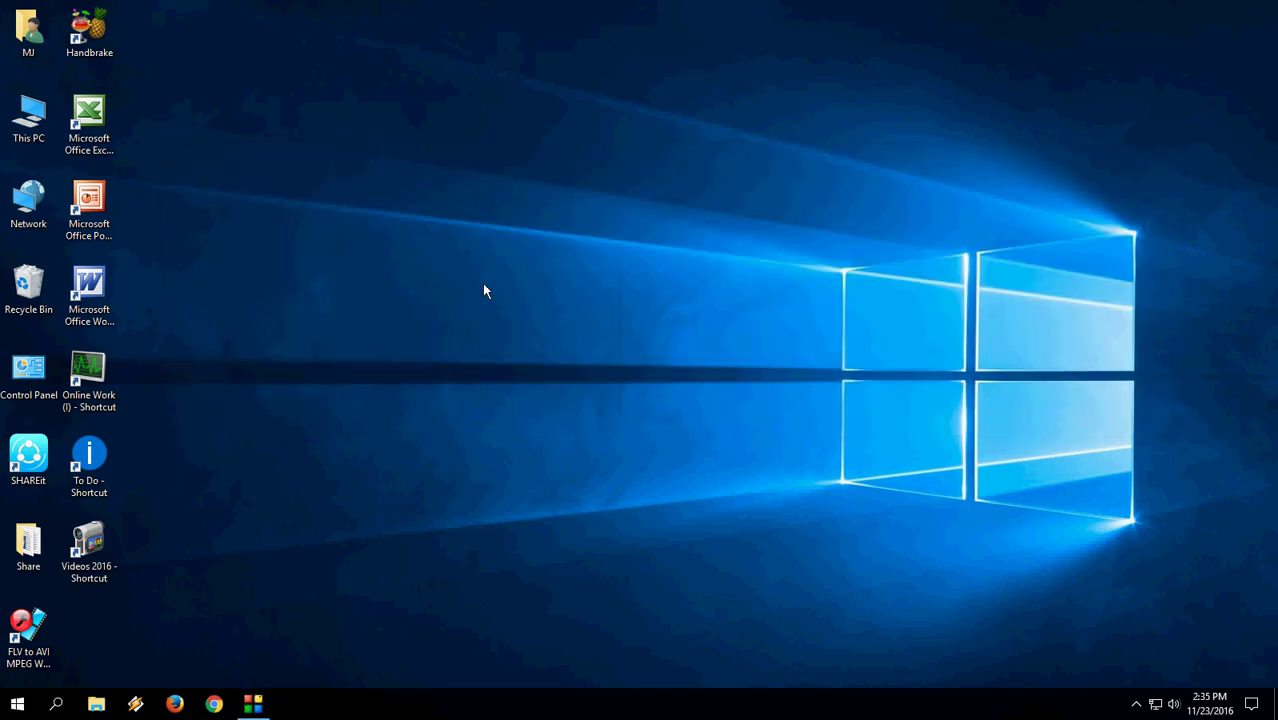
# - Search for ease and open the Mouse Keys setup through the Ease of Access Center's mouse settings
pyautogui.press('super')
pyautogui.write('ease')
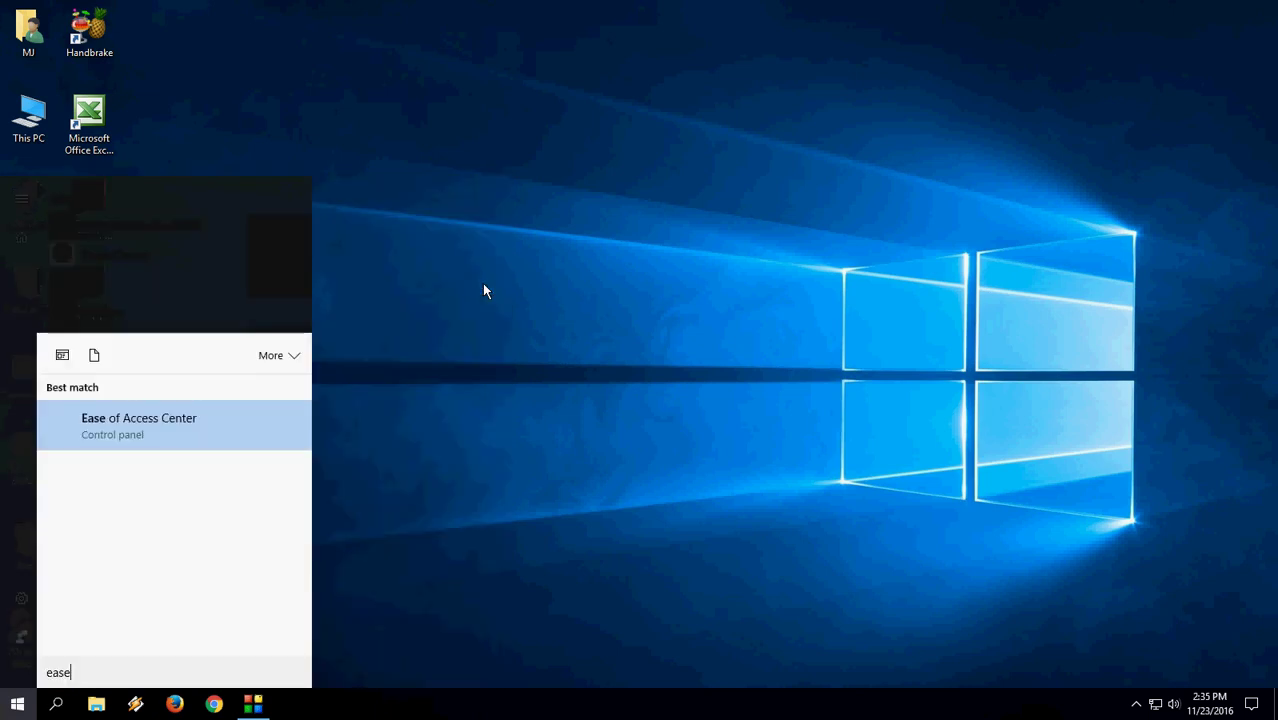
pyautogui.click(240, 270)
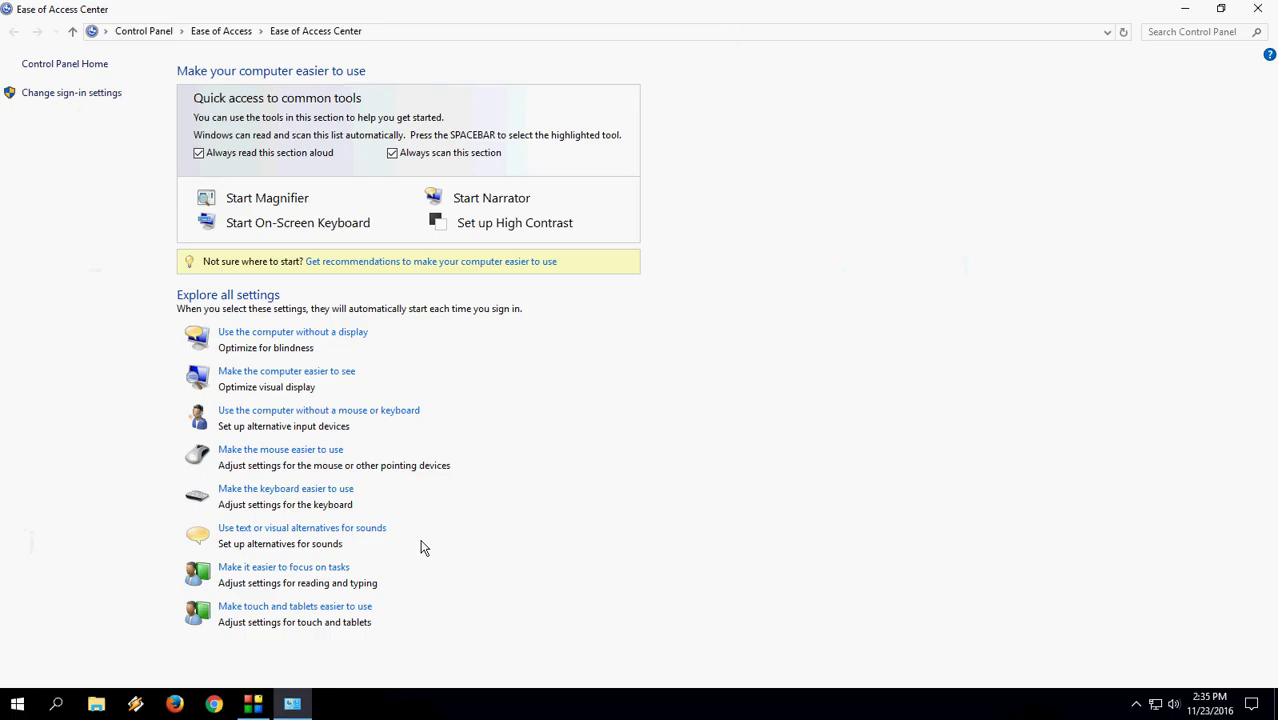
pyautogui.click(292, 451)
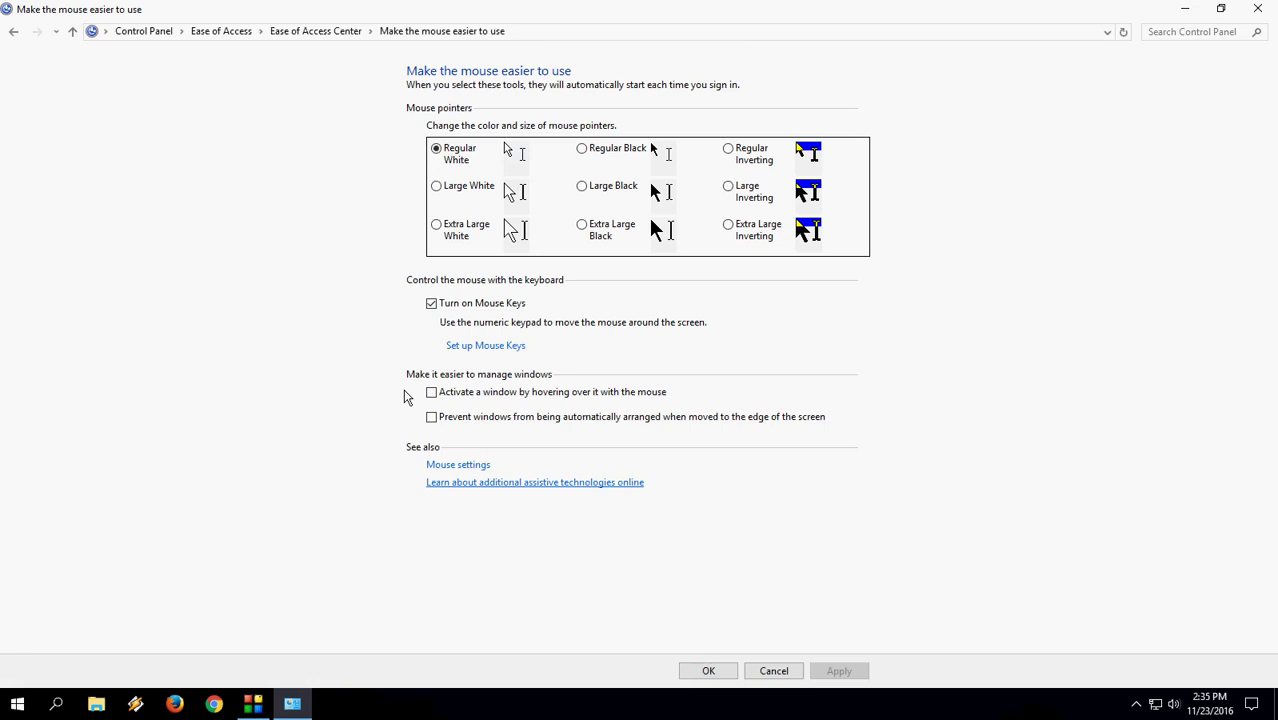
pyautogui.click(496, 346)
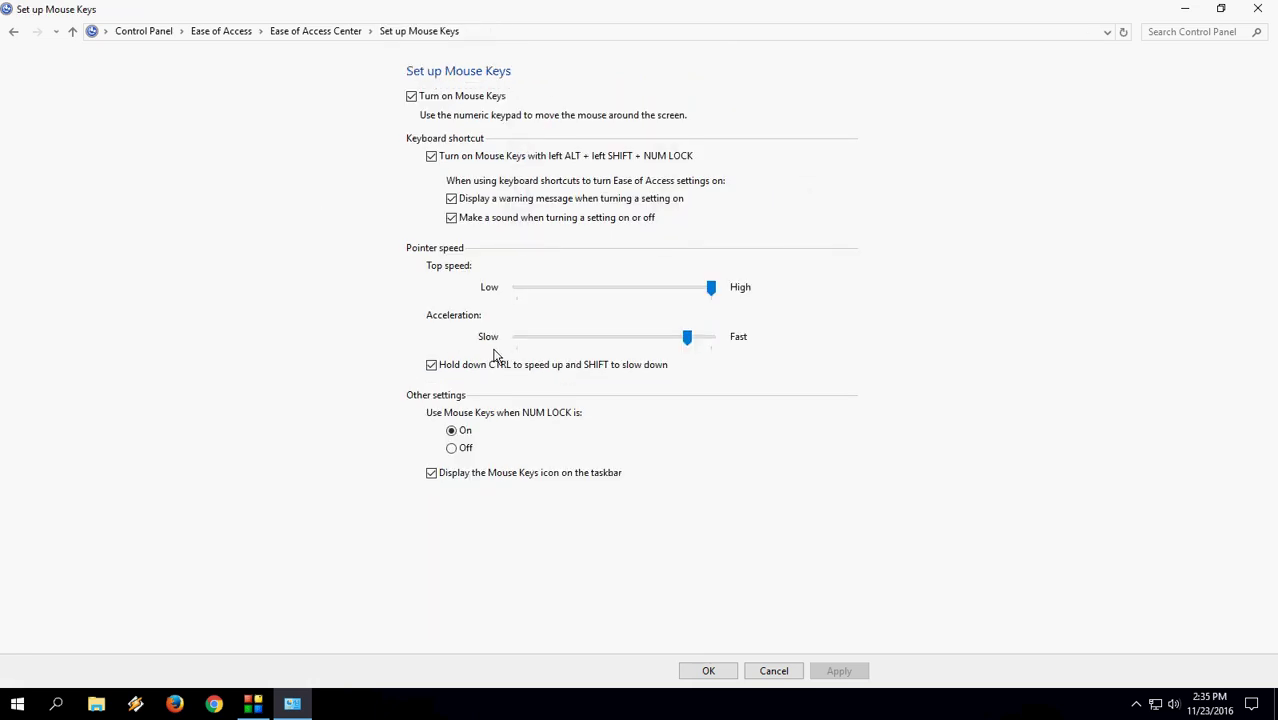
# - Turn off Mouse Keys and the CTRL and SHIFT speed option, and apply the changes
pyautogui.click(411, 97)
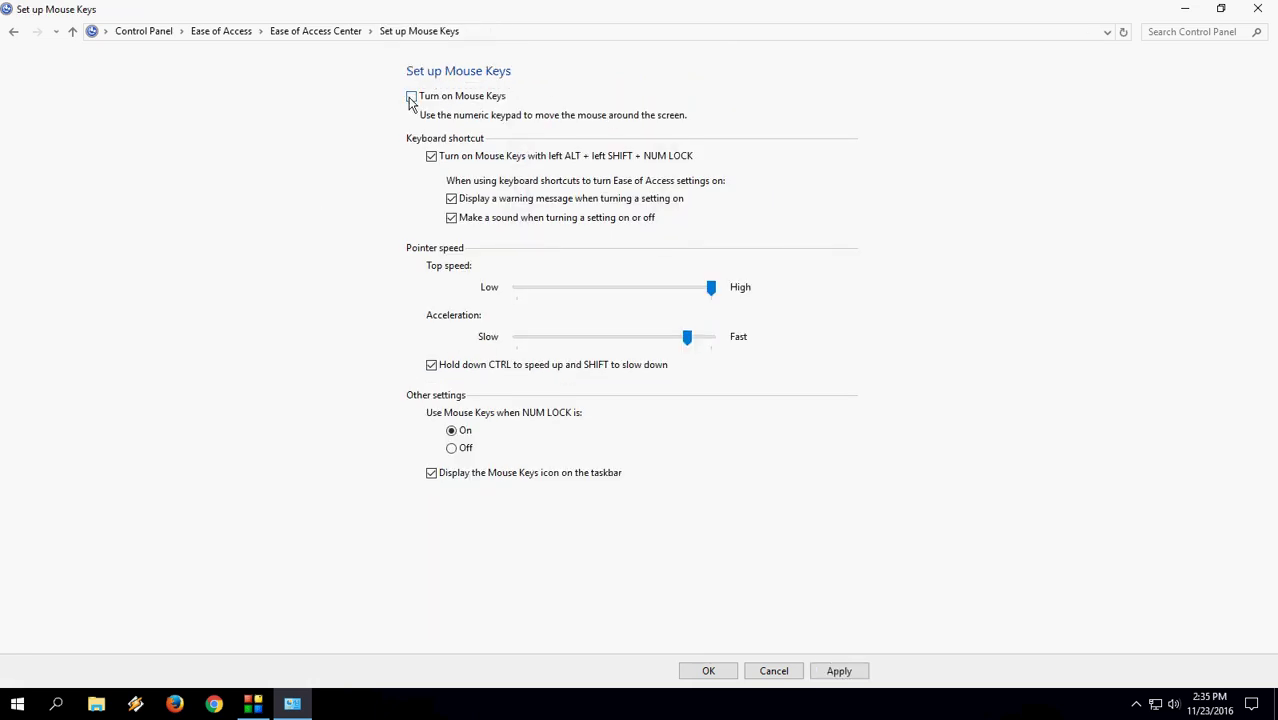
pyautogui.click(431, 365)
pyautogui.click(860, 672)
pyautogui.click(716, 676)
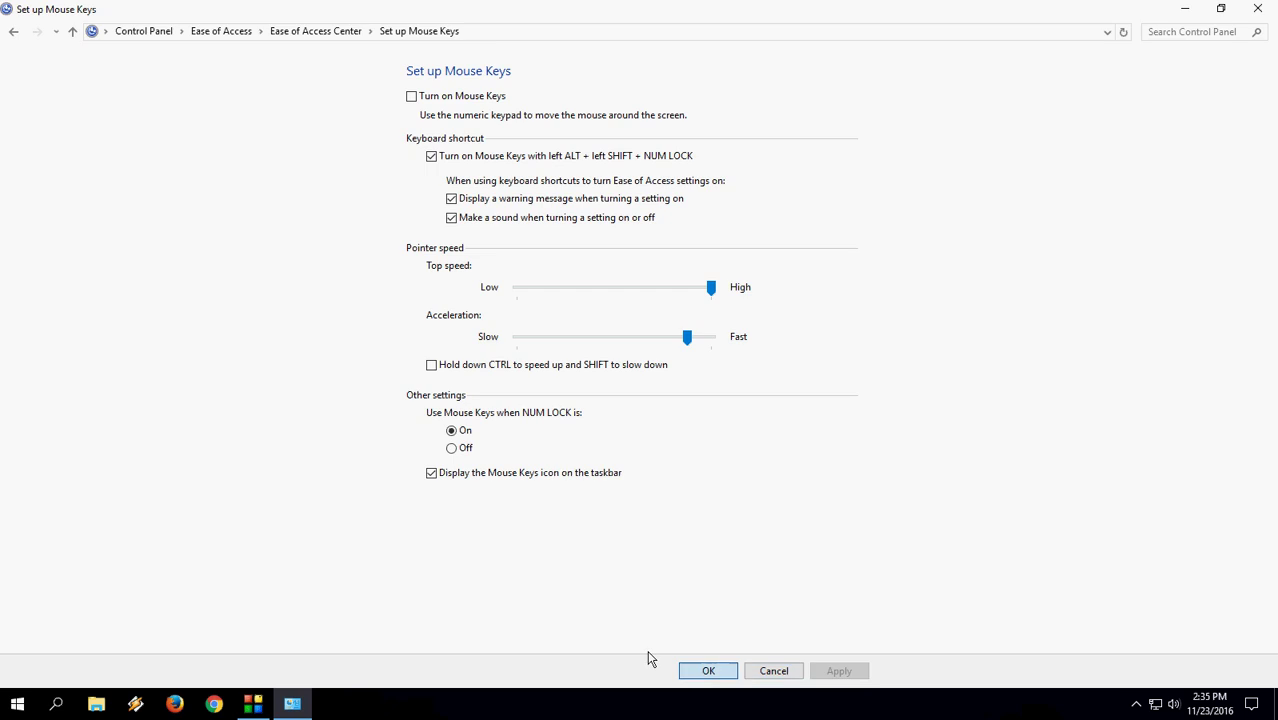